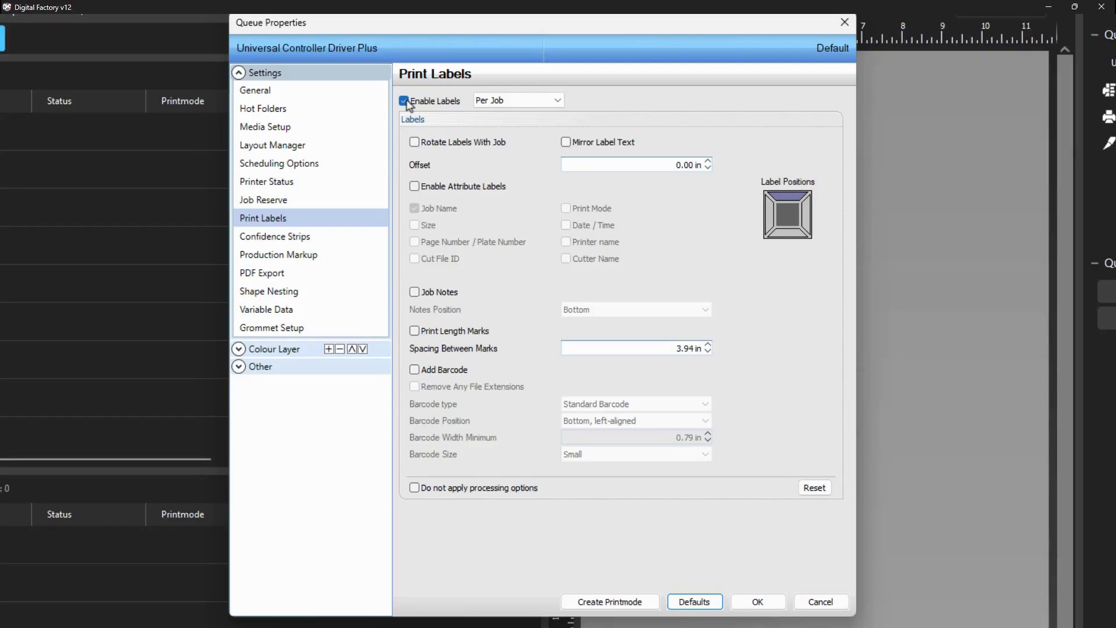
- In the queue's Layout Manager settings, set the space between jobs and between copies to 0.50 in and apply
left_click(289, 152)
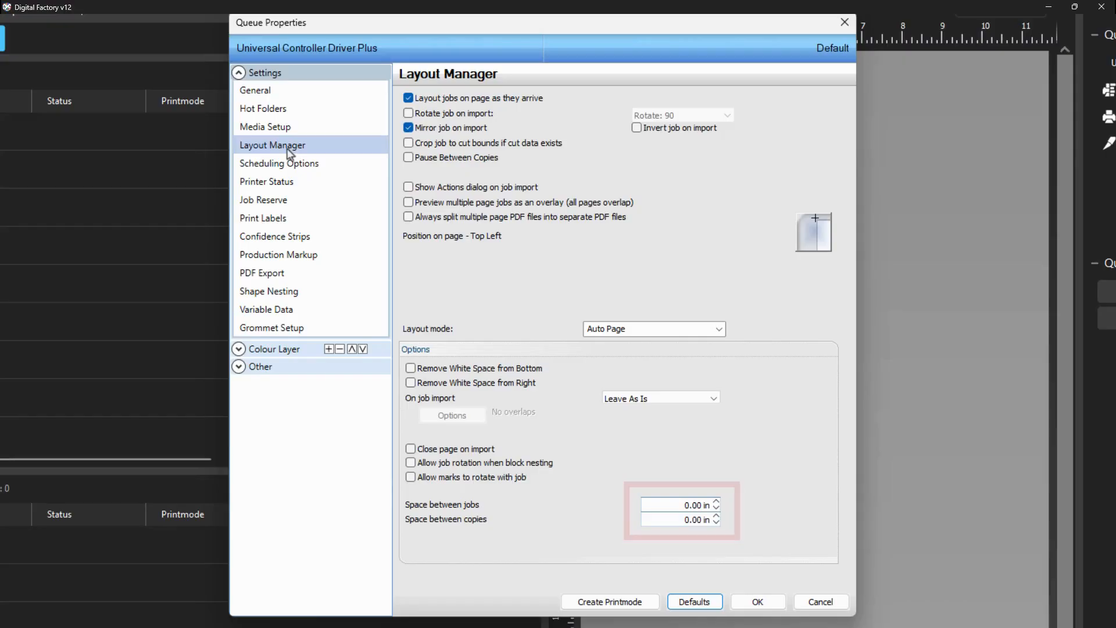
double_click(659, 505)
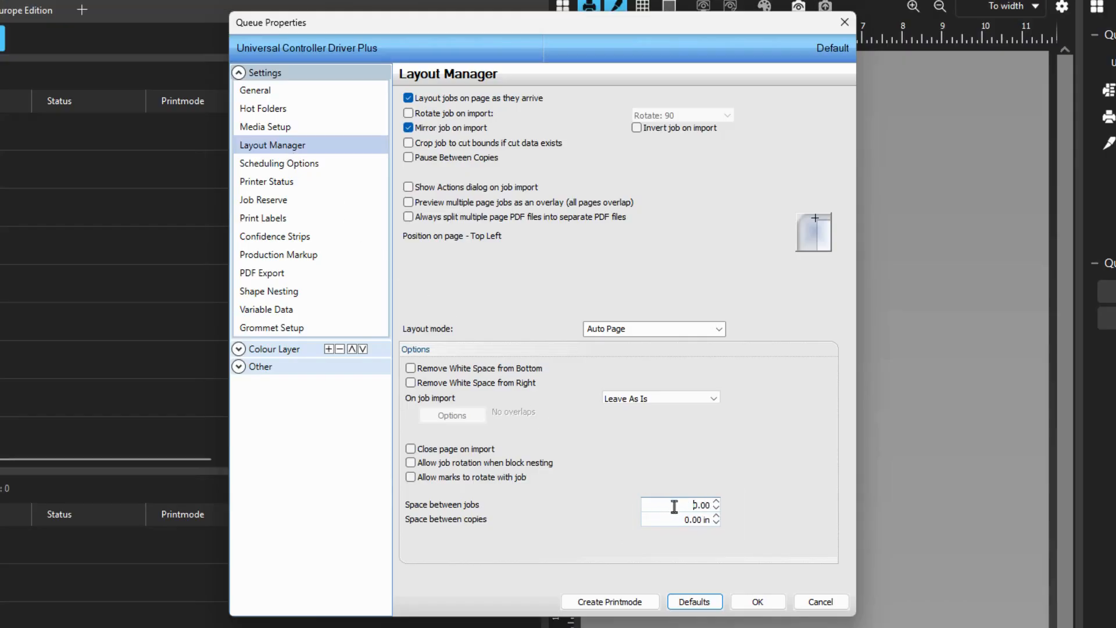
type("0.5")
key("Tab")
type(".5")
key("Tab")
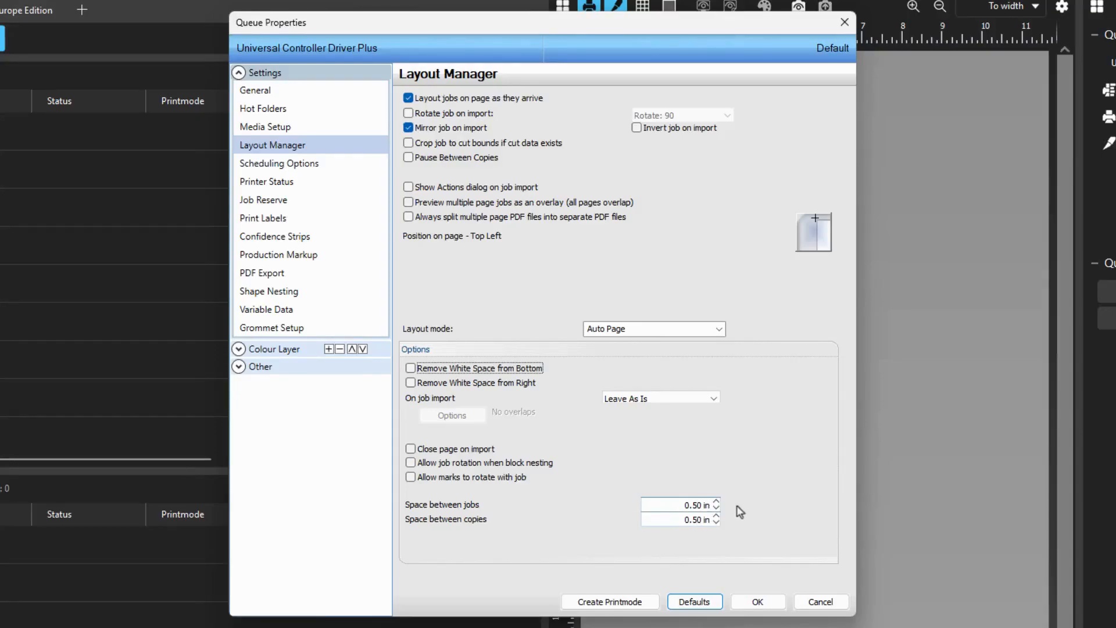
left_click(759, 602)
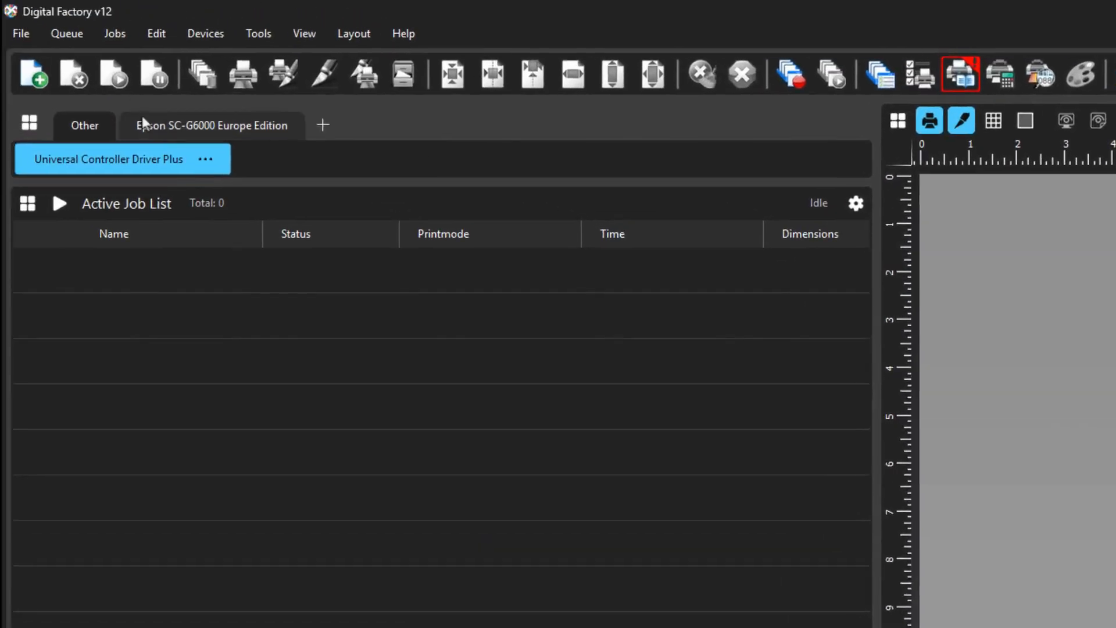
- Start a new gang sheet for the queue and add the "Customer 001 logos" folder to the files to import
left_click(71, 33)
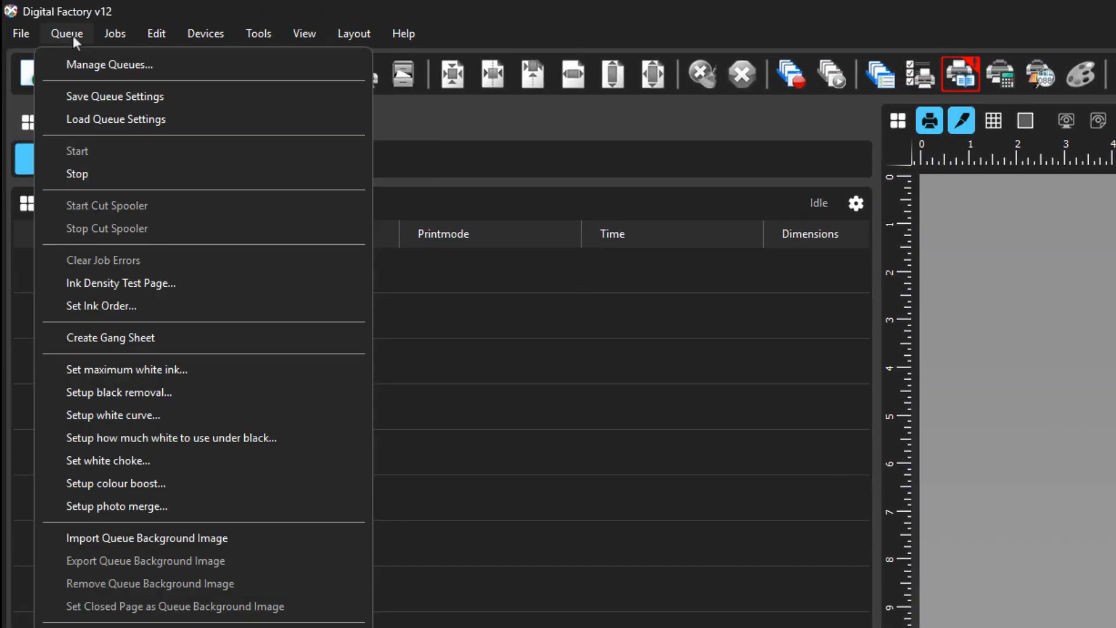
left_click(103, 333)
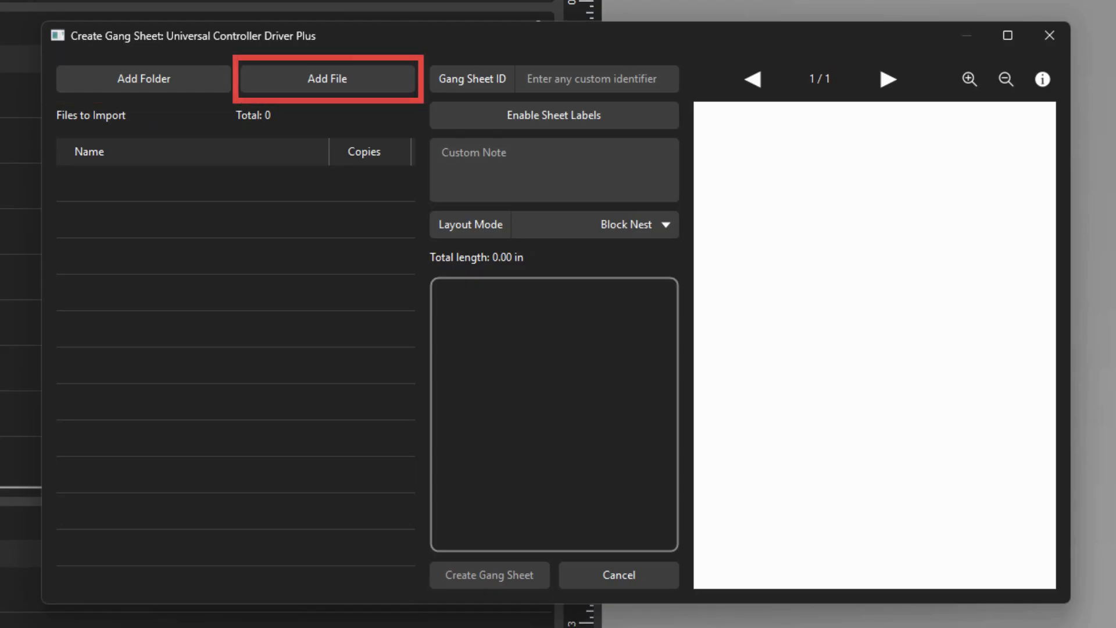
left_click(131, 76)
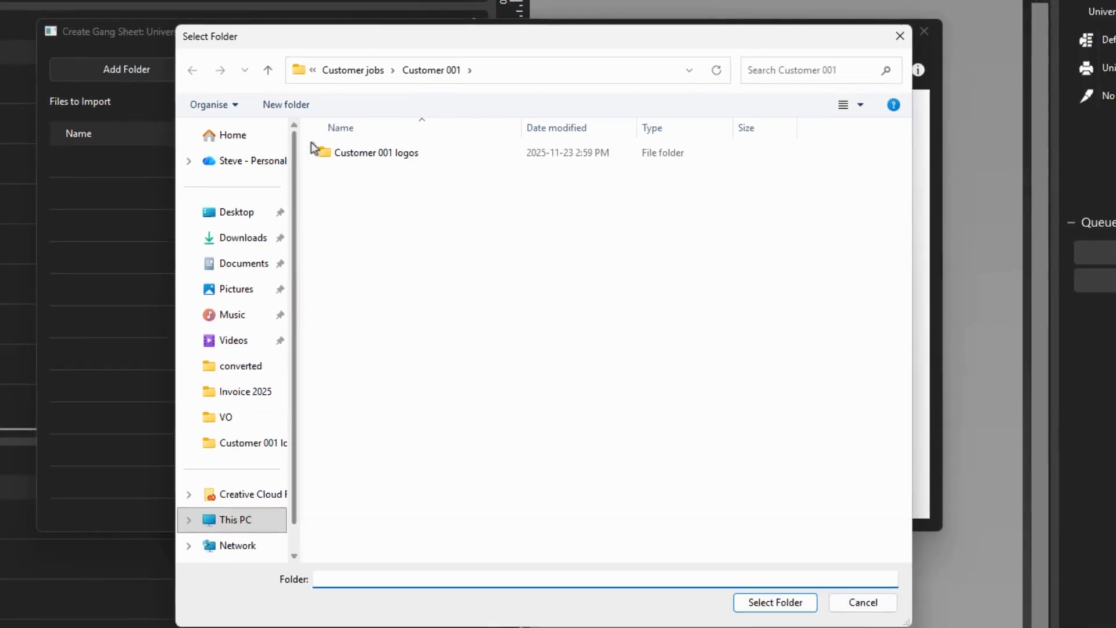
left_click(390, 177)
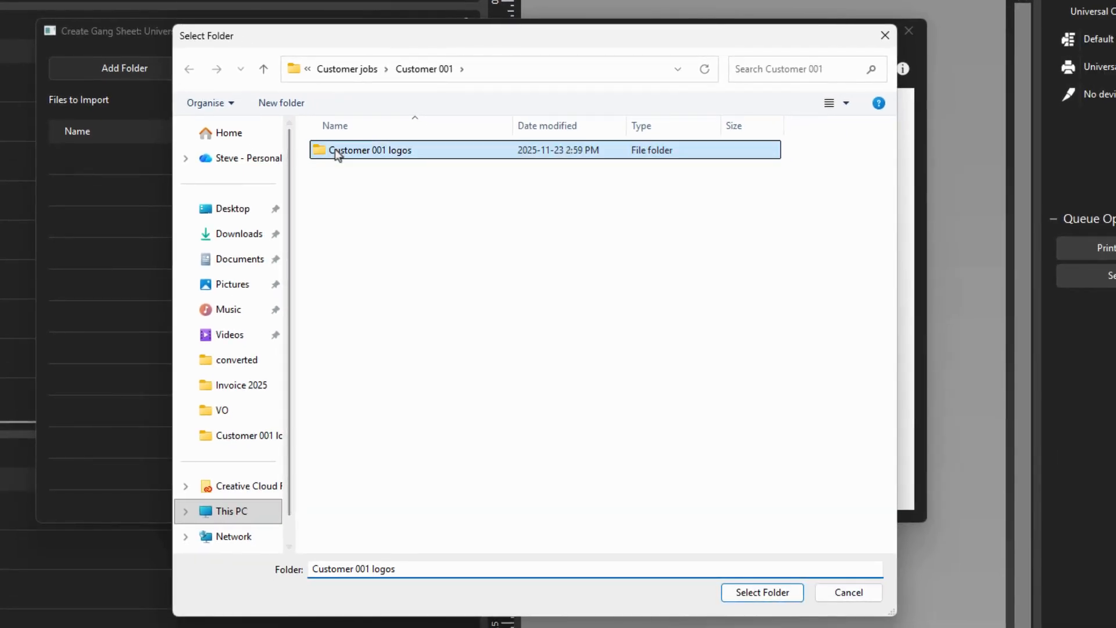
left_click(747, 585)
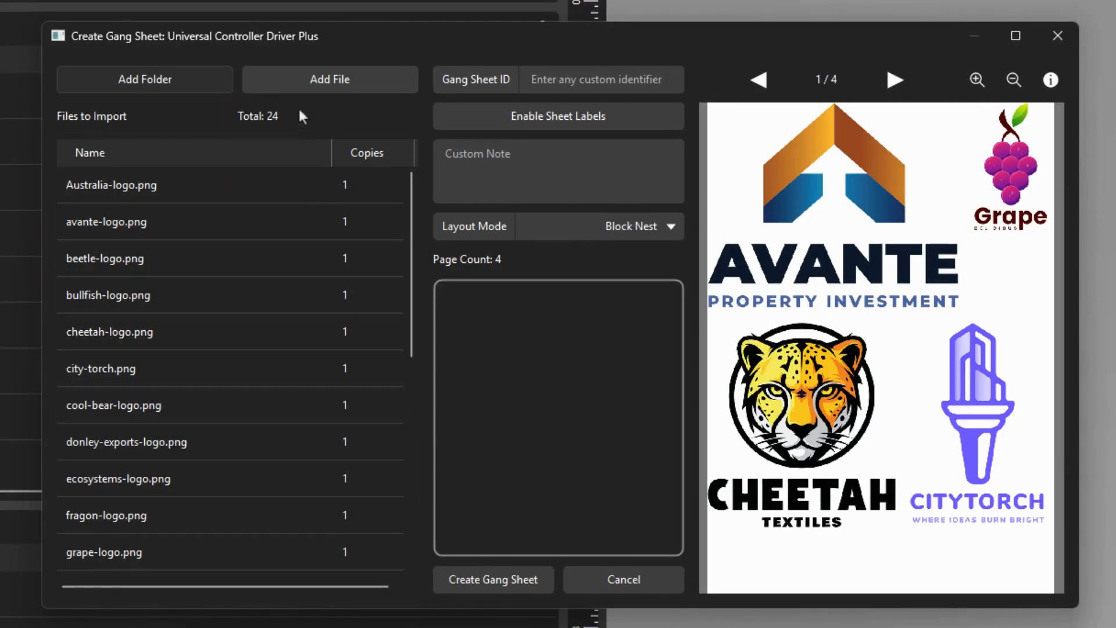
- Add Australia-Second logo.png, beetle-Second logo.png and bullfish-Second logo.png from the Customer 003 folder to the gang sheet
left_click(296, 83)
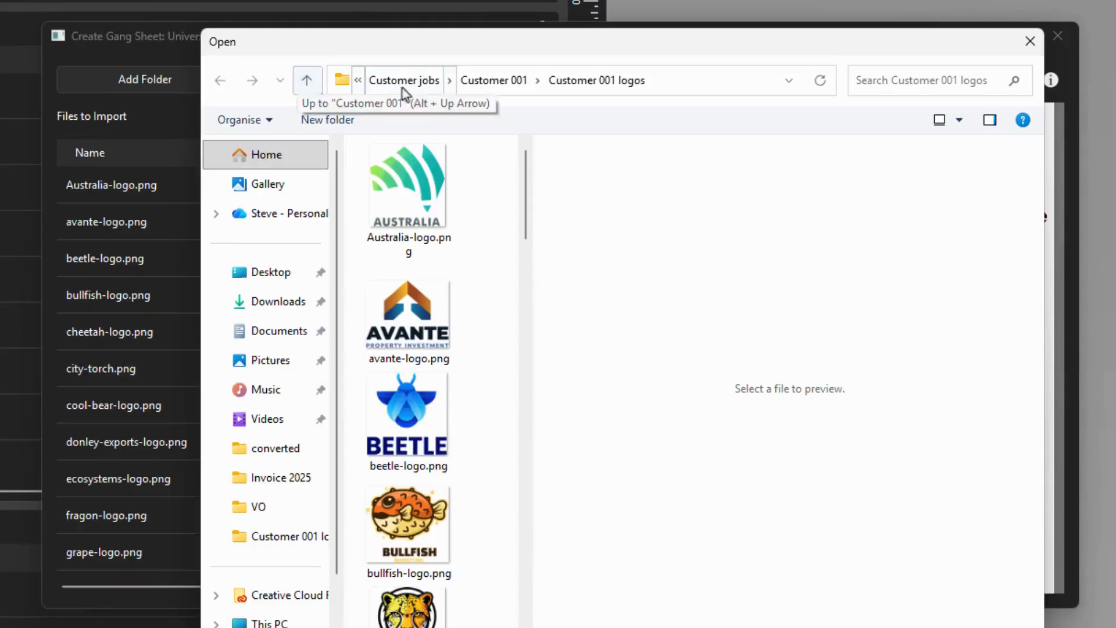
left_click(424, 84)
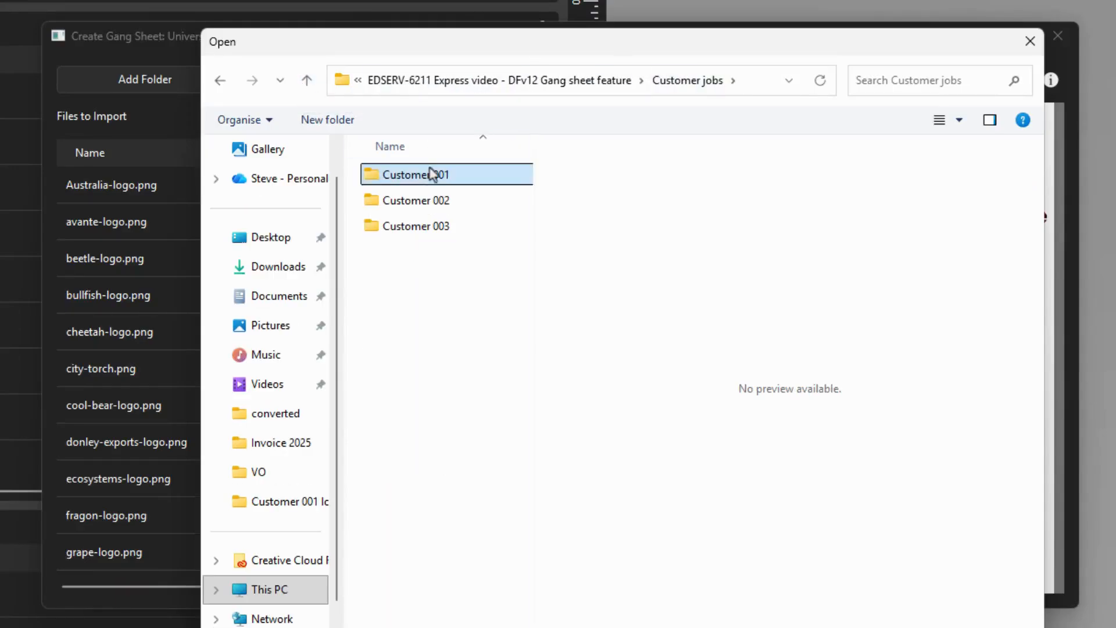
left_click(427, 226)
double_click(426, 228)
left_click(421, 198)
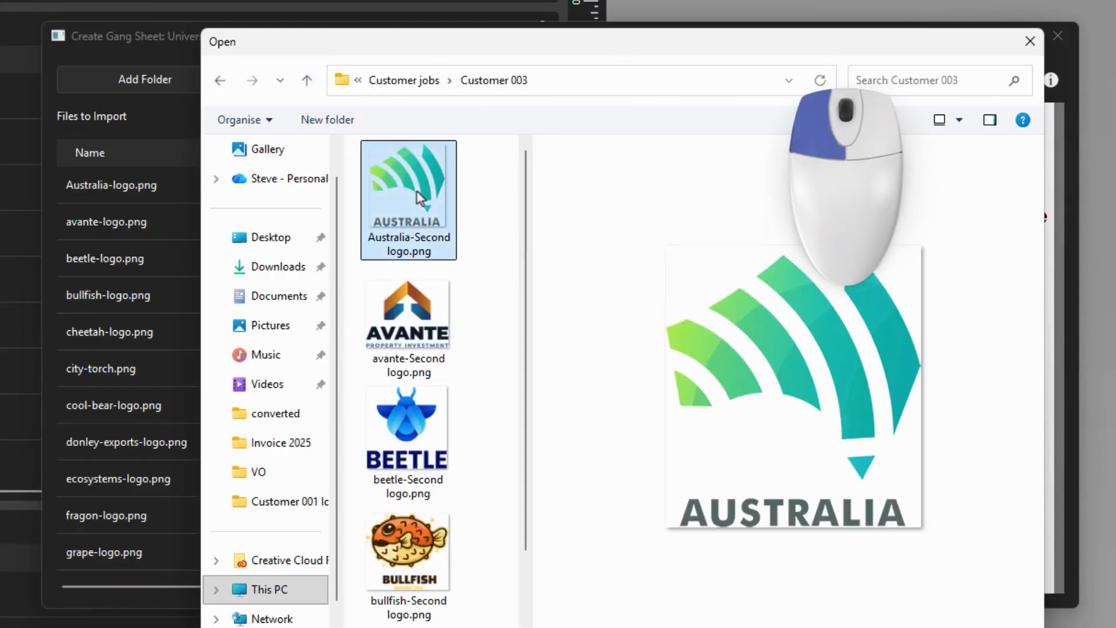
left_click(422, 423, "ctrl")
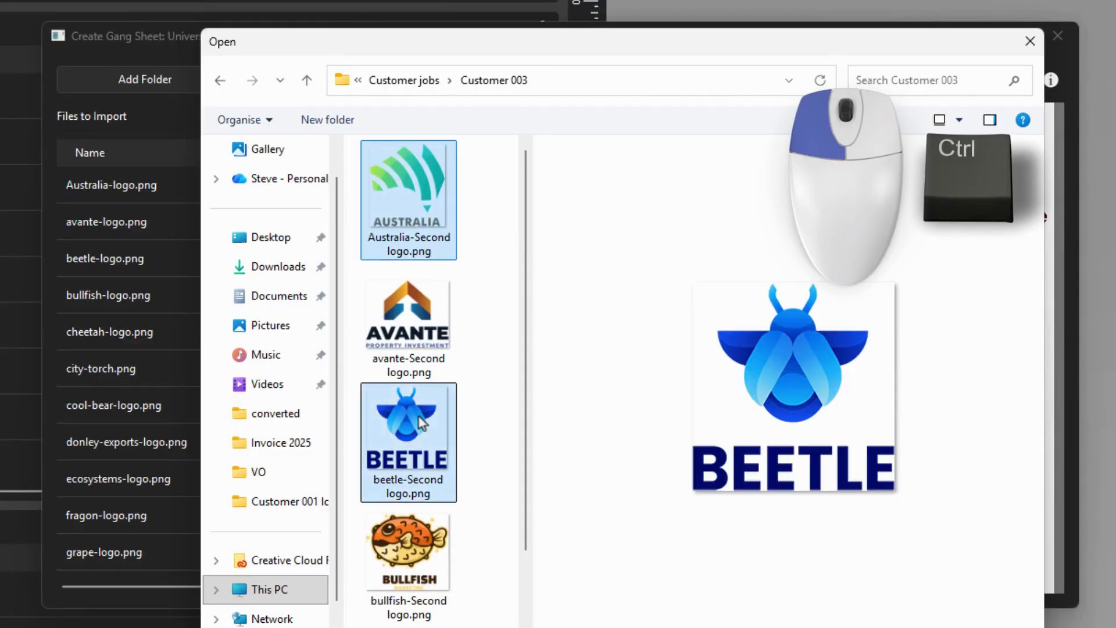
left_click(435, 546, "ctrl")
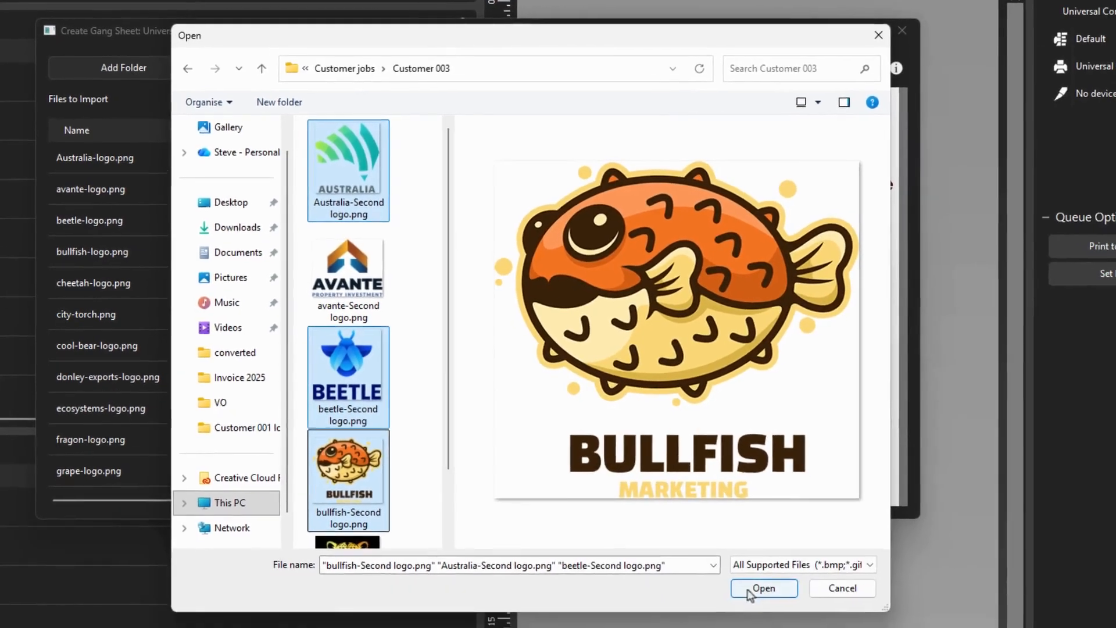
left_click(749, 589)
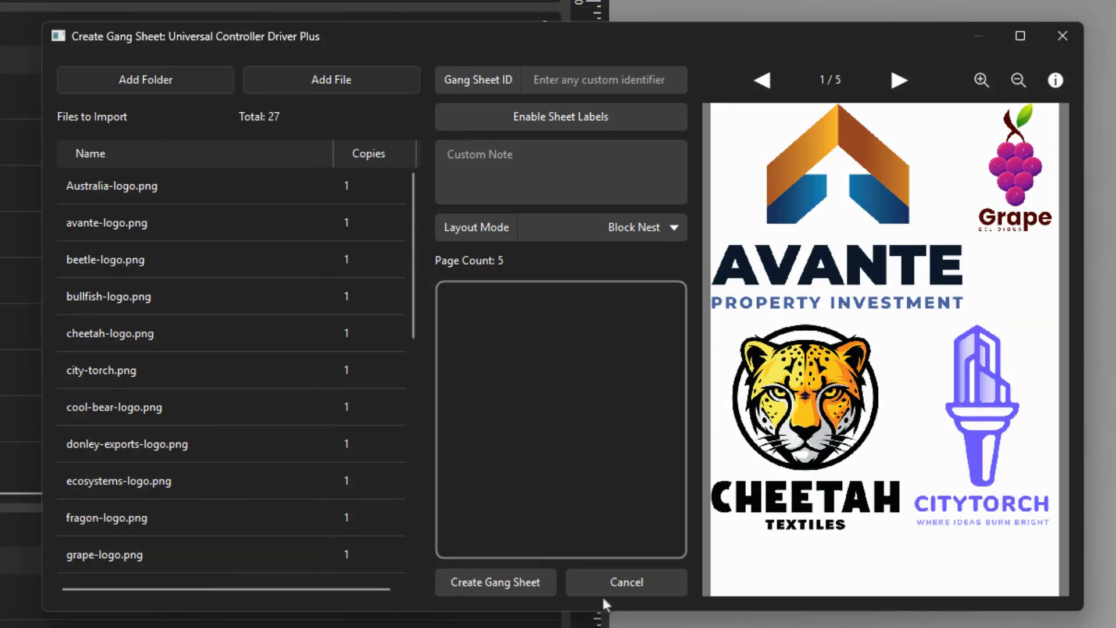
- Remove cheetah-logo.png from the files to import and set the gang sheet ID to "Customer 001"
left_click(159, 340)
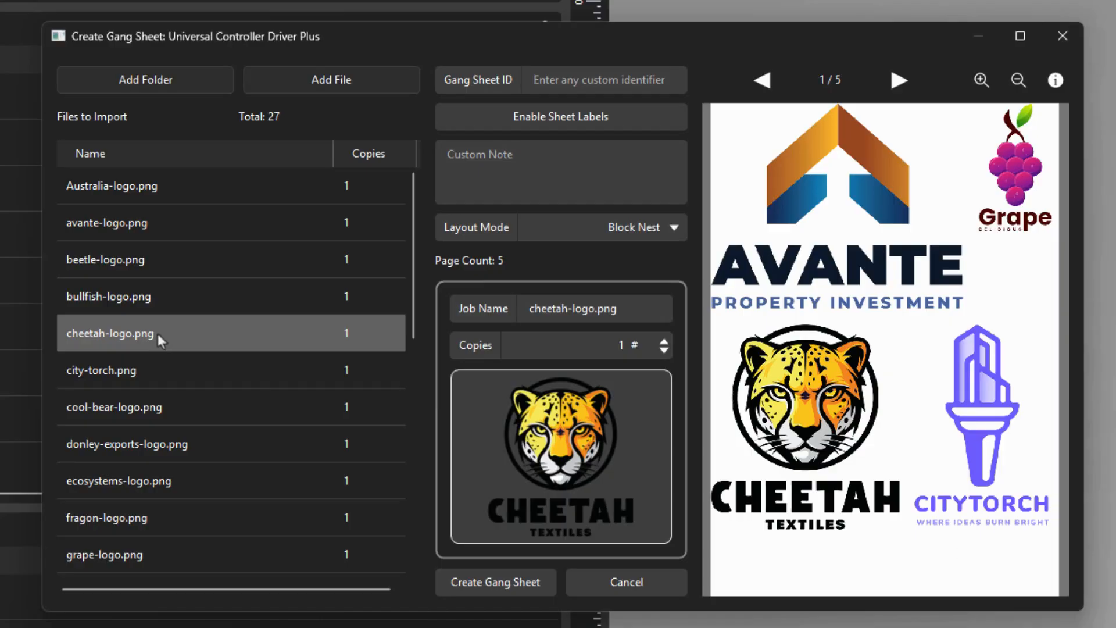
key("Delete")
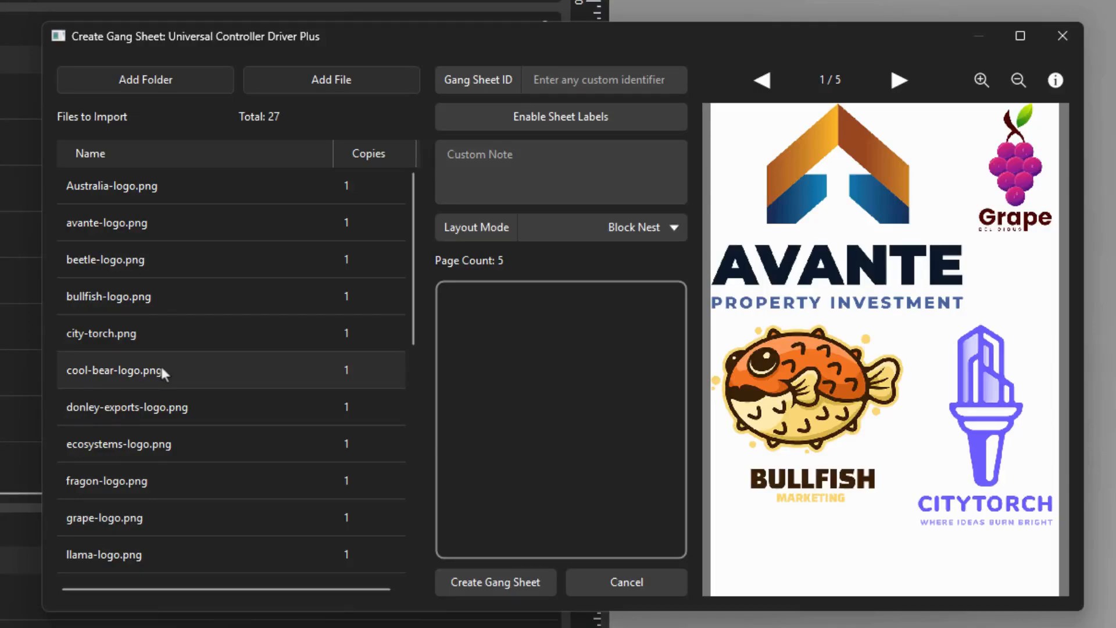
left_click(534, 76)
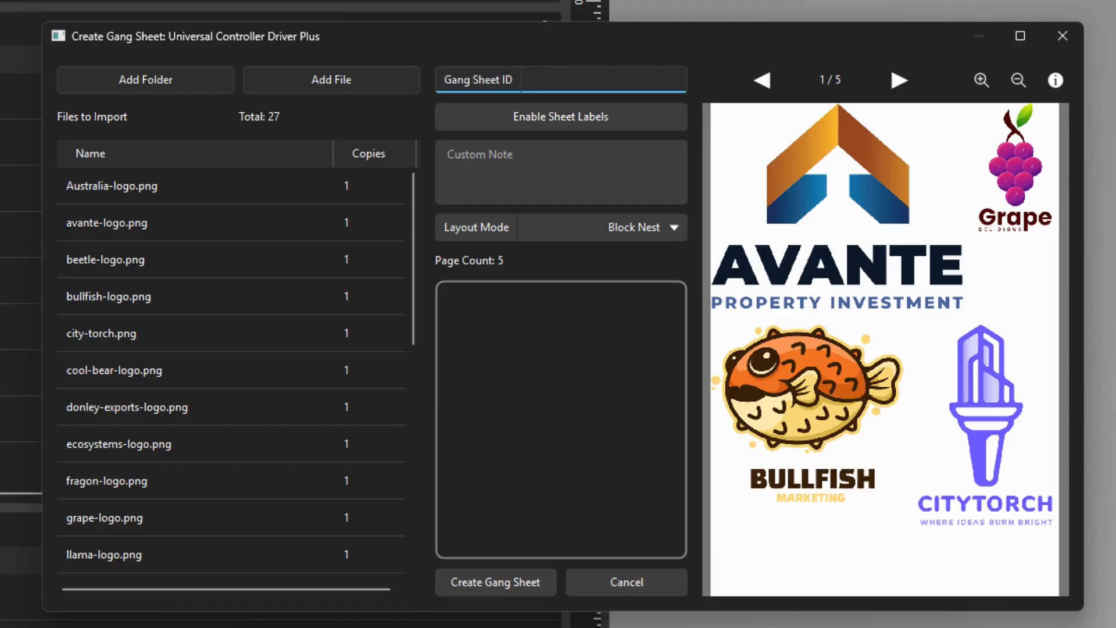
type("Customer 001")
- Enable sheet labels and enter a custom note saying to send the sheet to a named person after printing
left_click(639, 119)
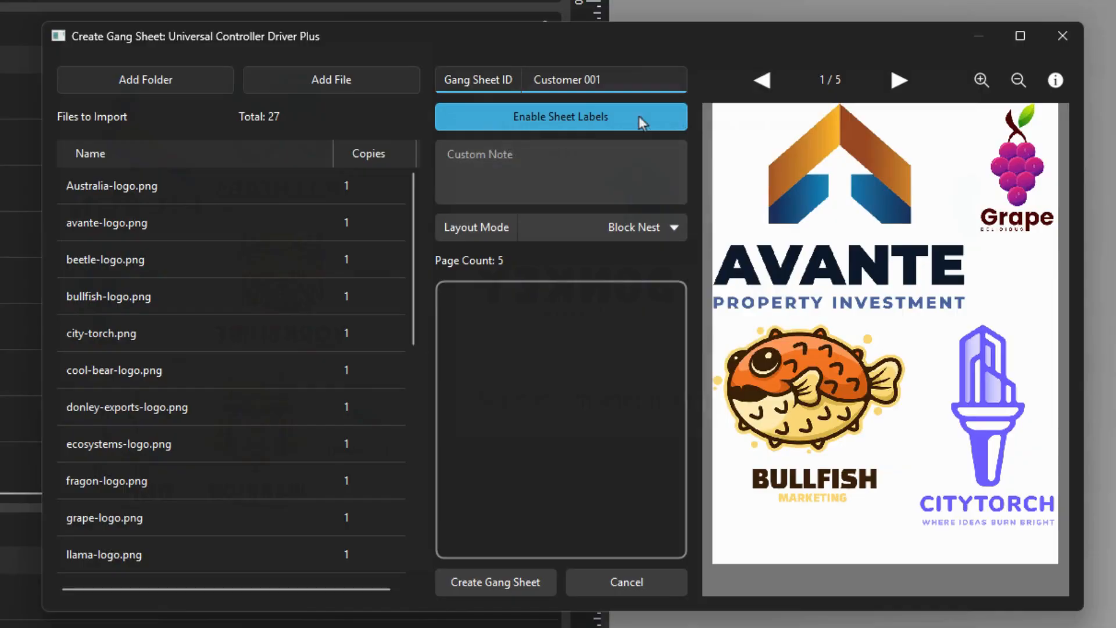
left_click(623, 148)
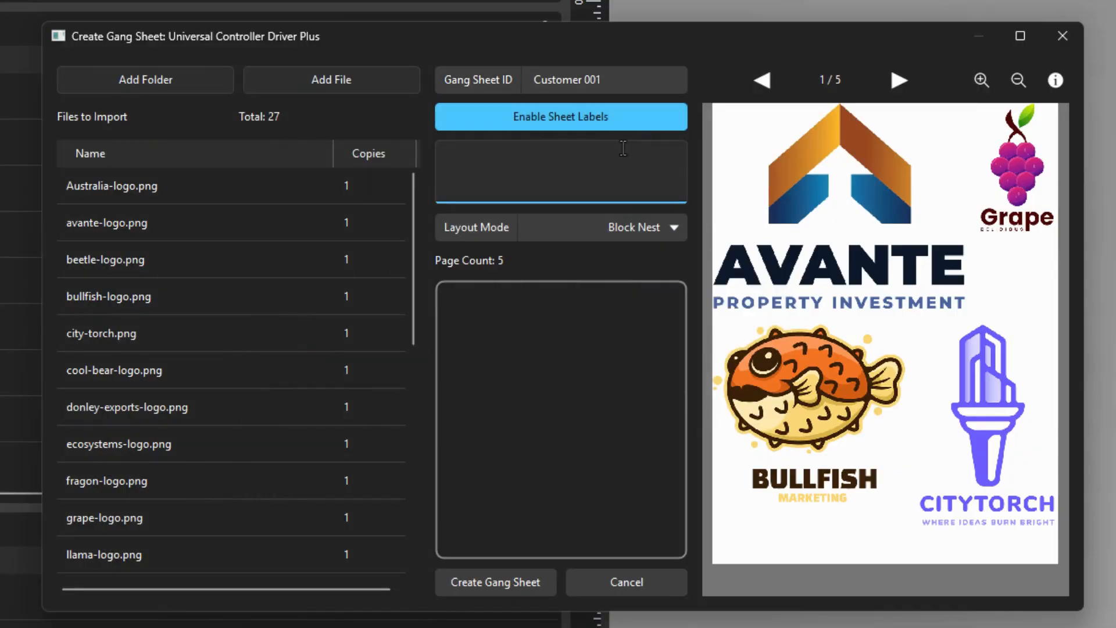
type("Send to Jim after printing")
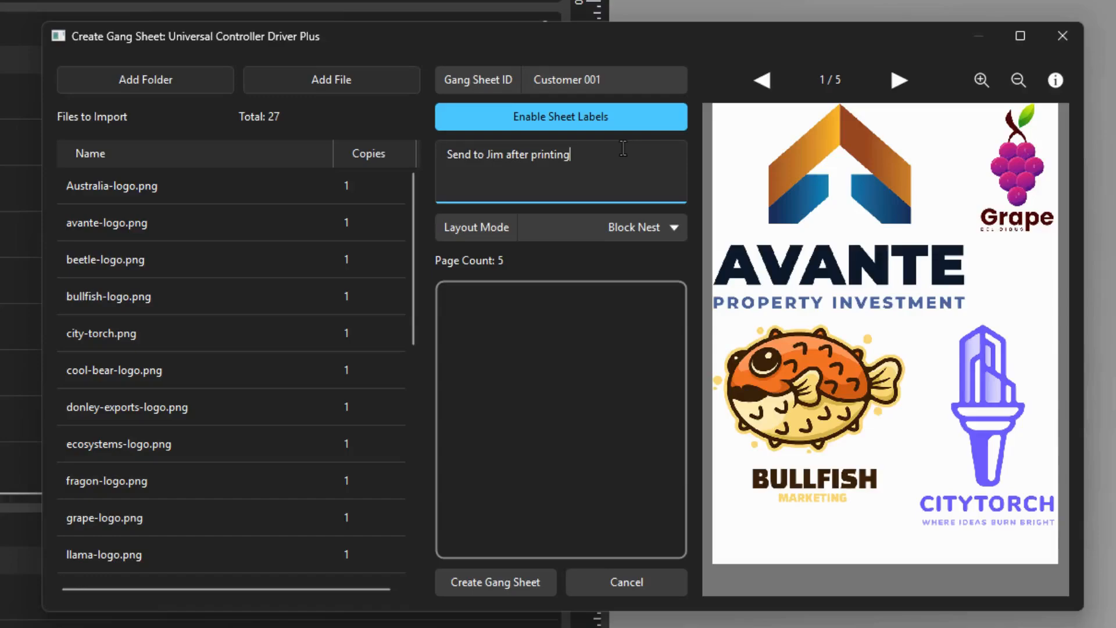
- Try the No Nest layout mode on the gang sheet, then return it to Block Nest
left_click(651, 229)
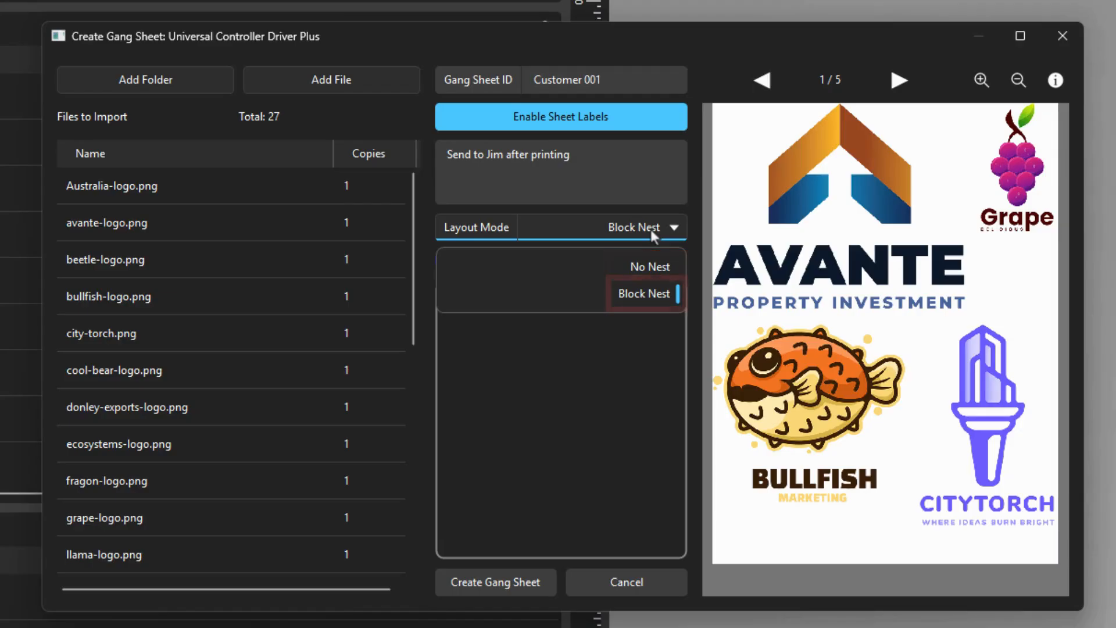
left_click(653, 271)
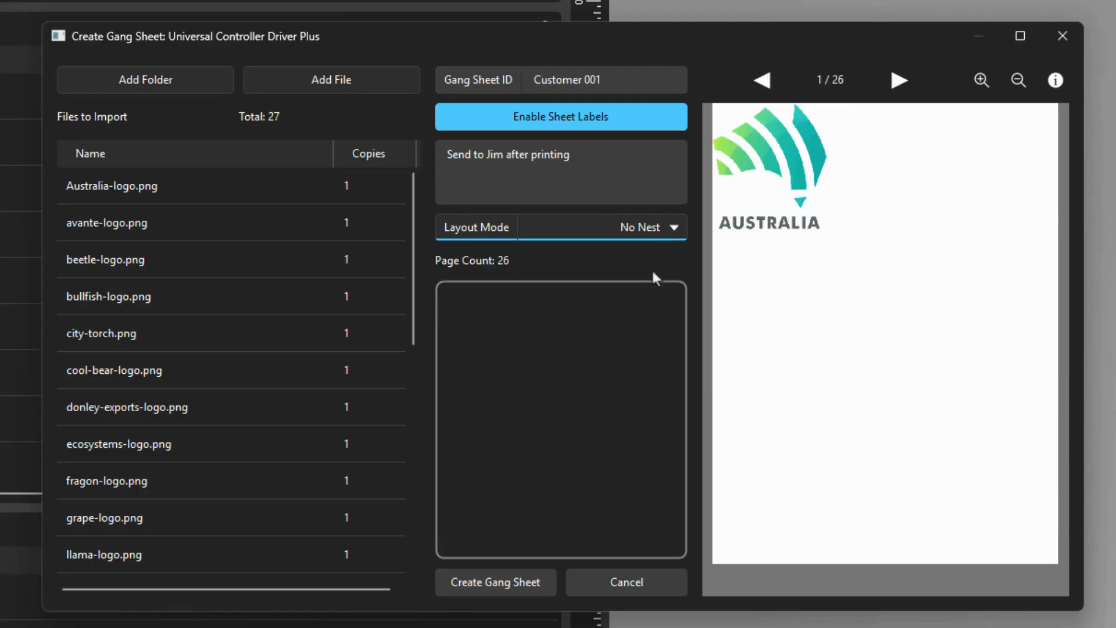
left_click(653, 227)
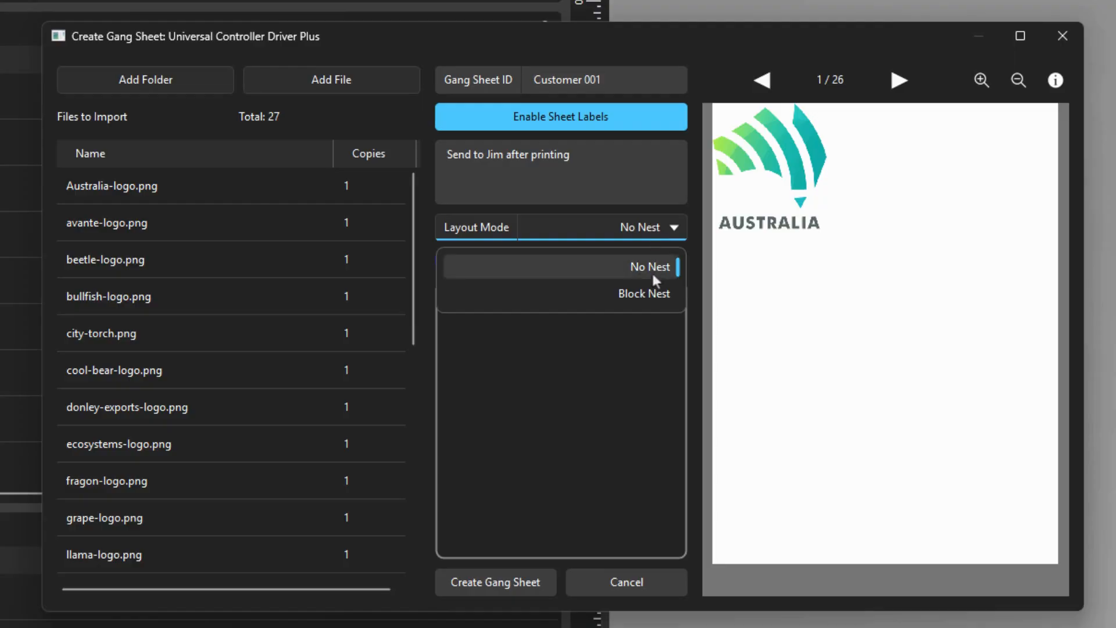
left_click(655, 294)
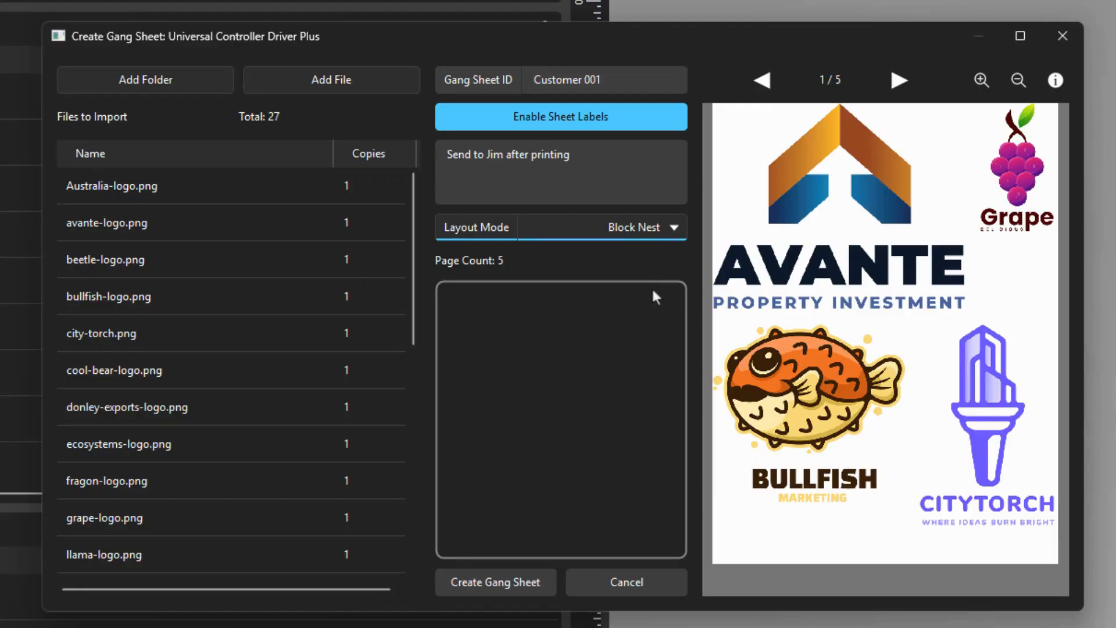
- Rename the cool-bear-logo.png job as "bear logo" and set its copies to 2
left_click(155, 374)
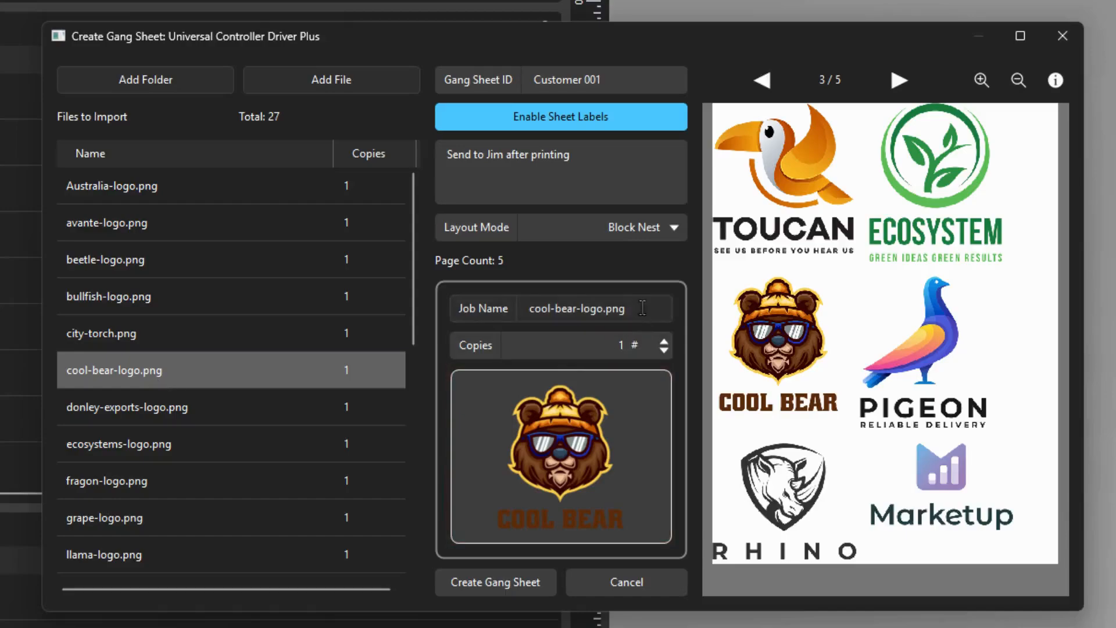
left_click_drag(642, 307, 522, 286)
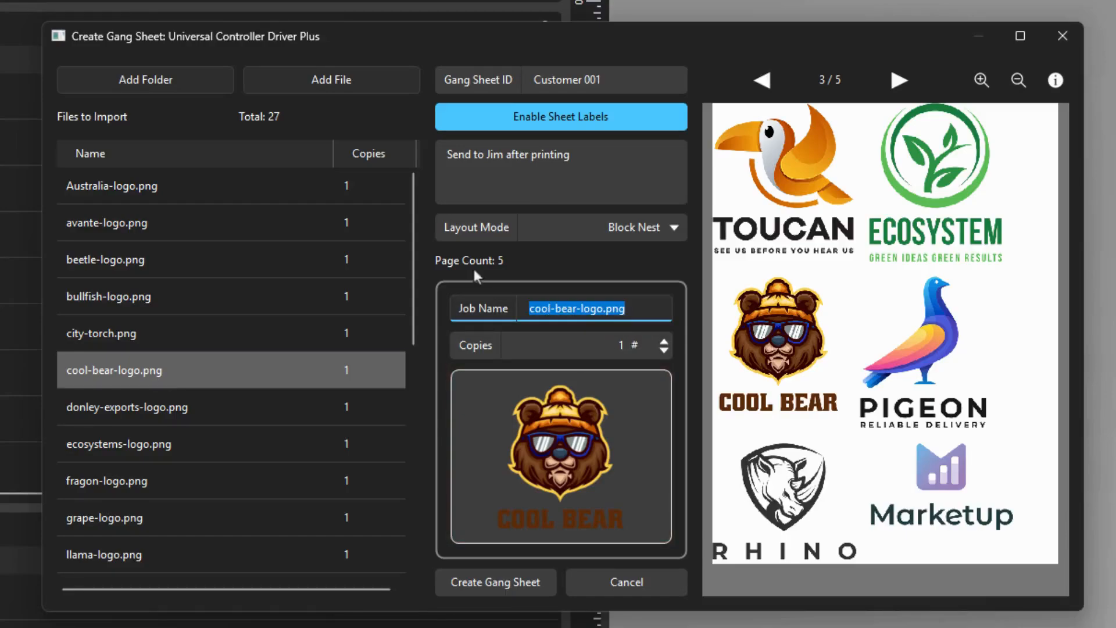
type("bear logo")
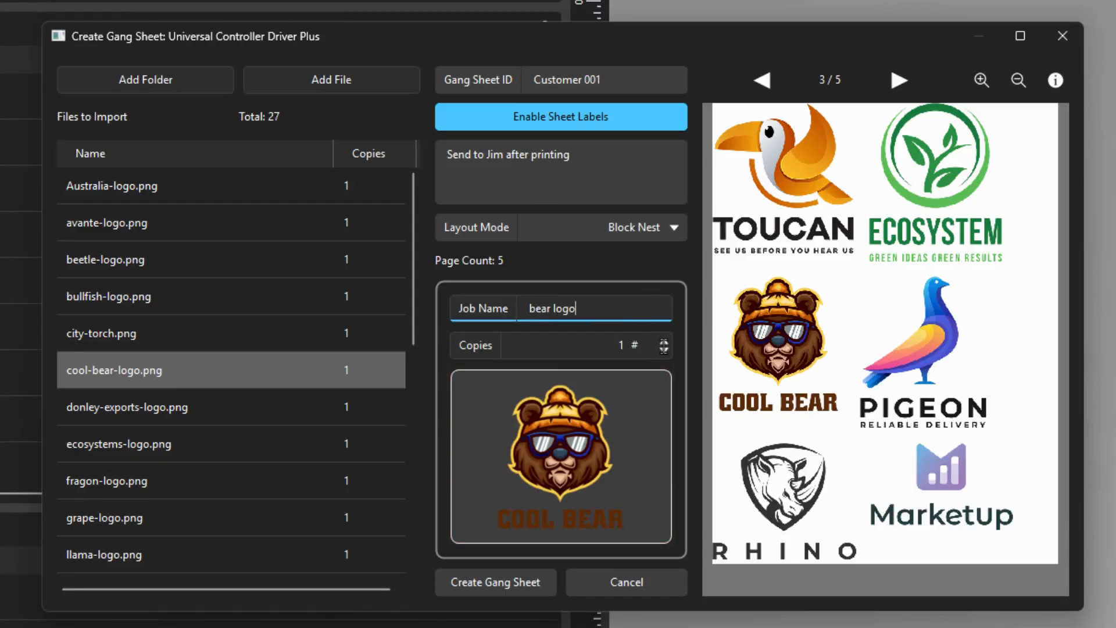
key("Tab")
left_click(670, 335)
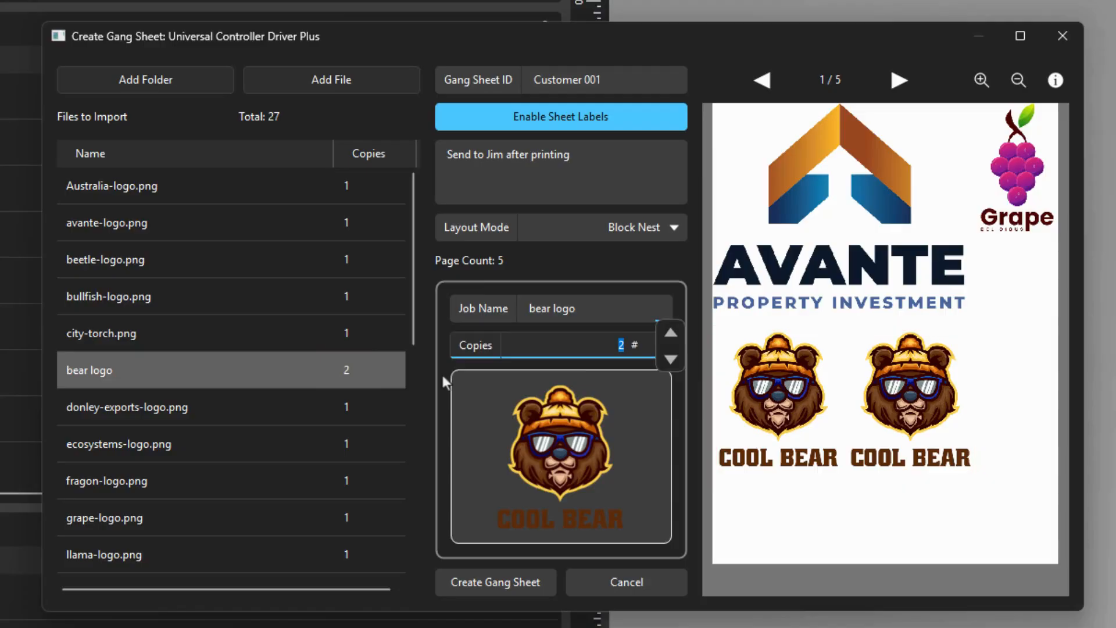
- Create the gang sheet from the listed files and check its pages in the Active Job List
left_click(504, 577)
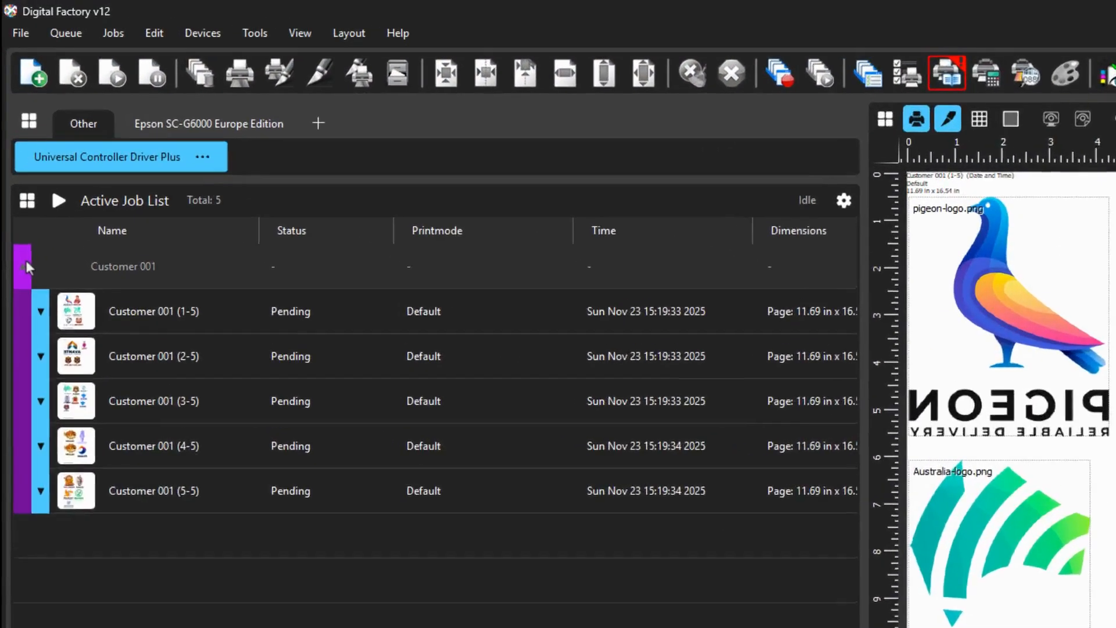
left_click(25, 267)
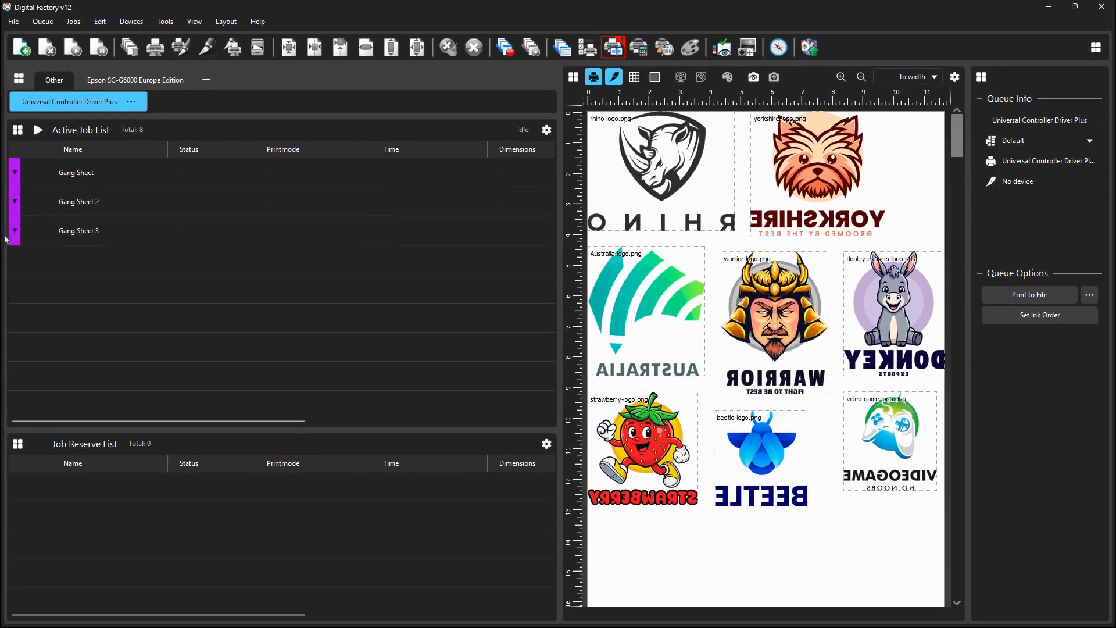
- Expand Gang Sheet, Gang Sheet 2 and Gang Sheet 3 in the Active Job List and preview the last page of each
left_click(26, 400)
left_click(15, 202)
left_click(15, 172)
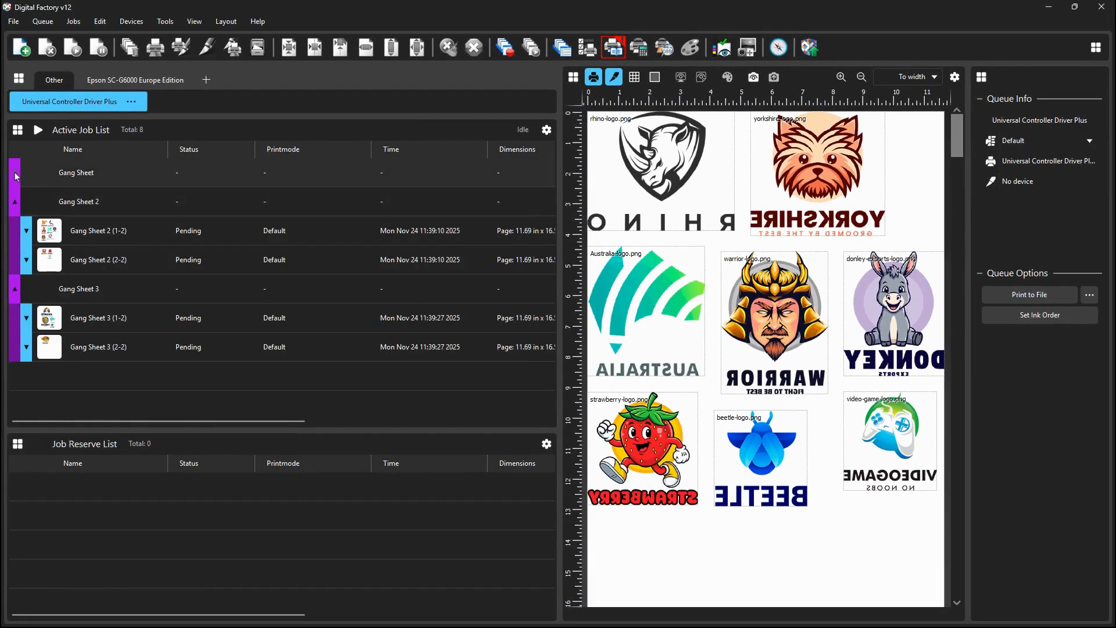
left_click(73, 285)
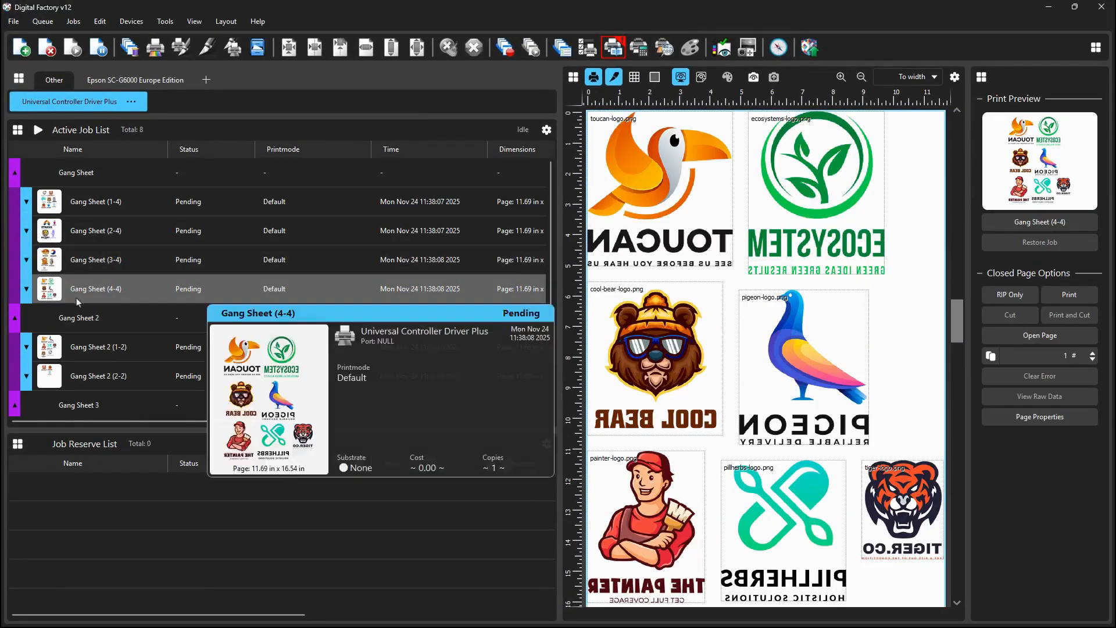
left_click(86, 376)
scroll(87, 375, "down", 2)
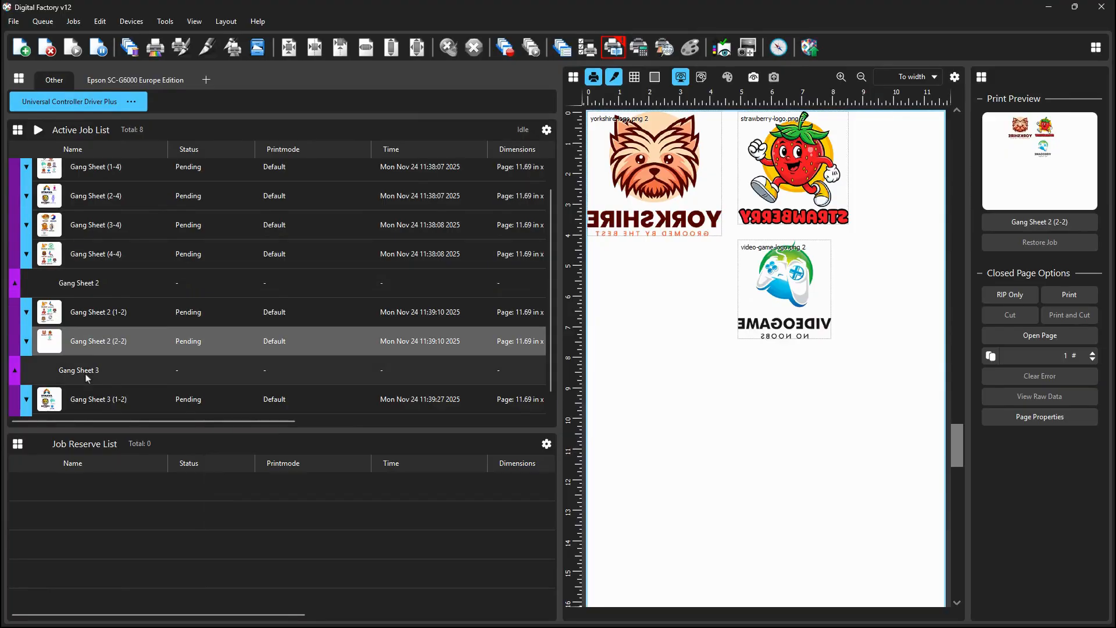
left_click(94, 401)
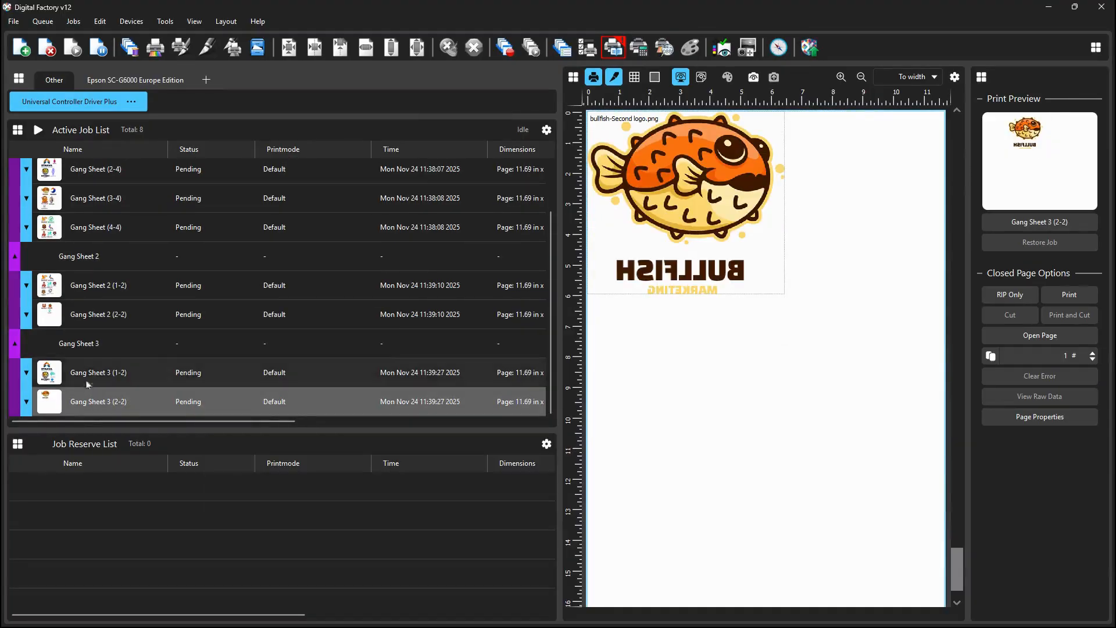
- Ungroup Gang Sheet, Gang Sheet 3 and Gang Sheet 2 in the Active Job List into separate page jobs
scroll(93, 325, "up", 2)
left_click(52, 173)
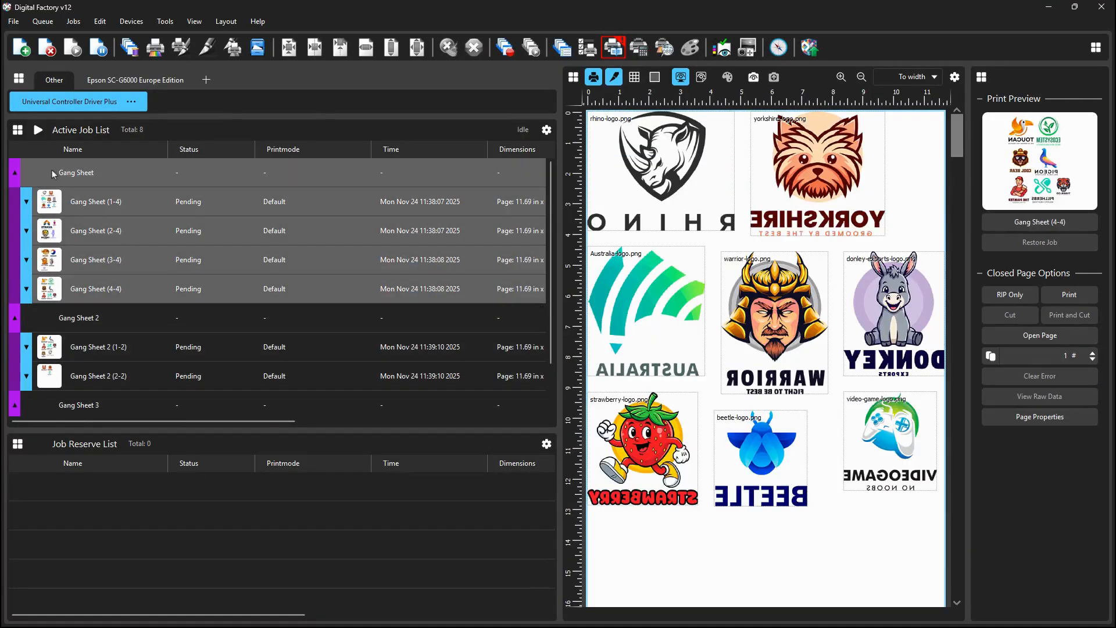
right_click(54, 172)
left_click(85, 196)
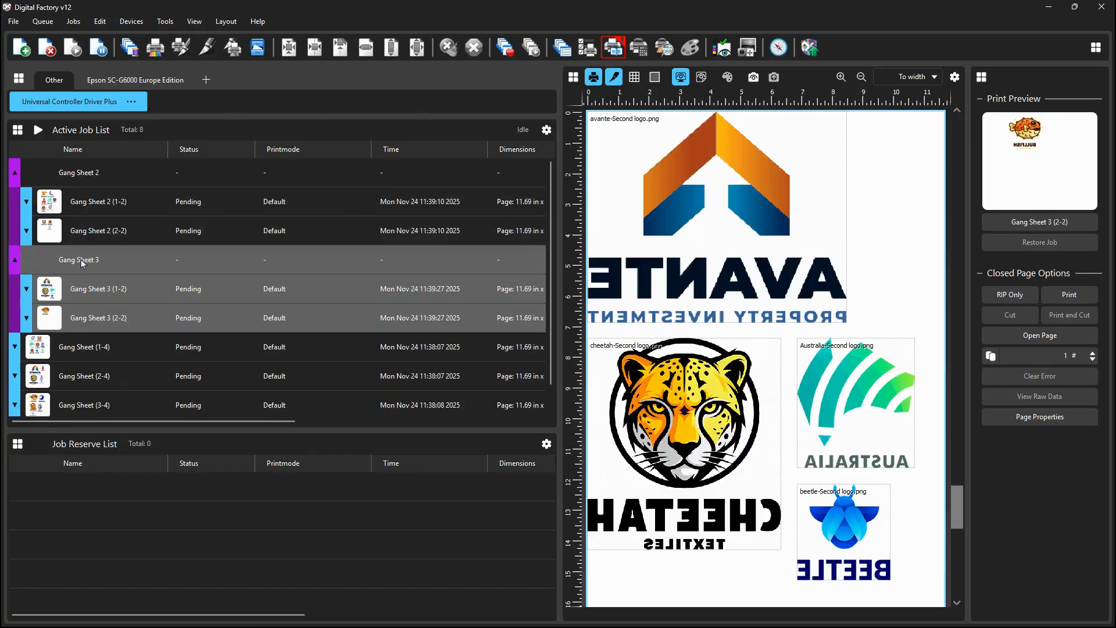
scroll(87, 360, "down", 1)
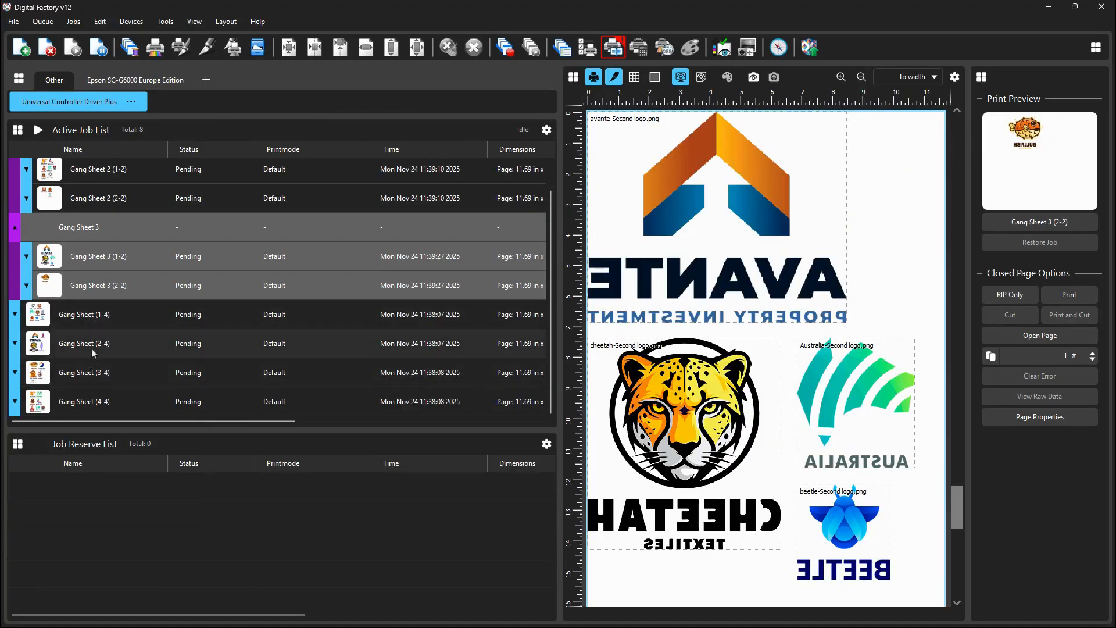
right_click(99, 226)
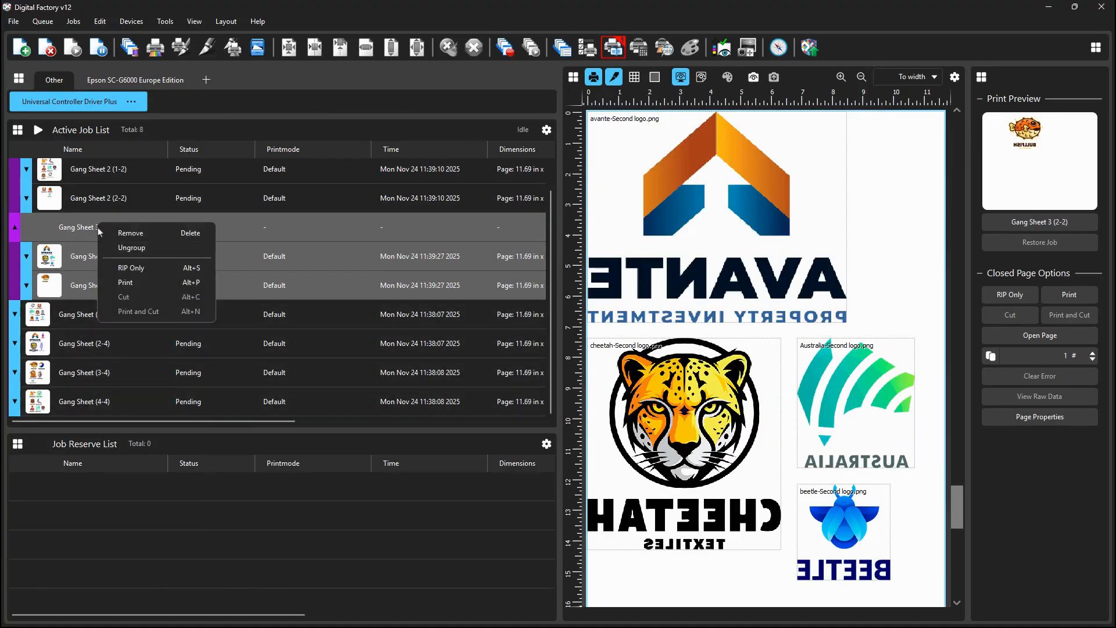
left_click(125, 250)
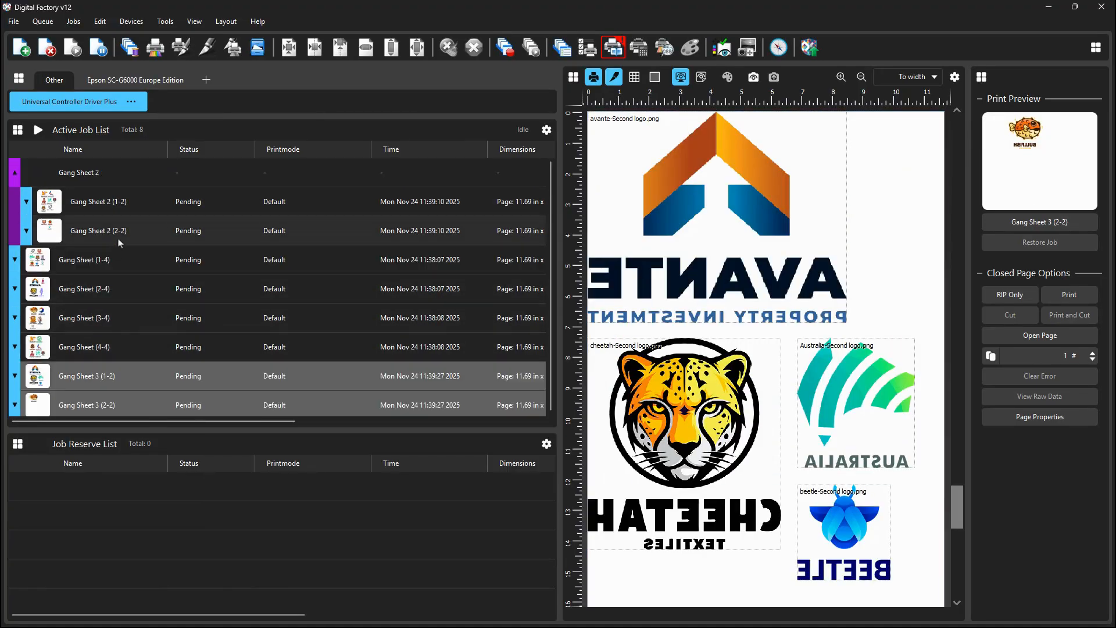
left_click(88, 172)
right_click(88, 172)
left_click(116, 198)
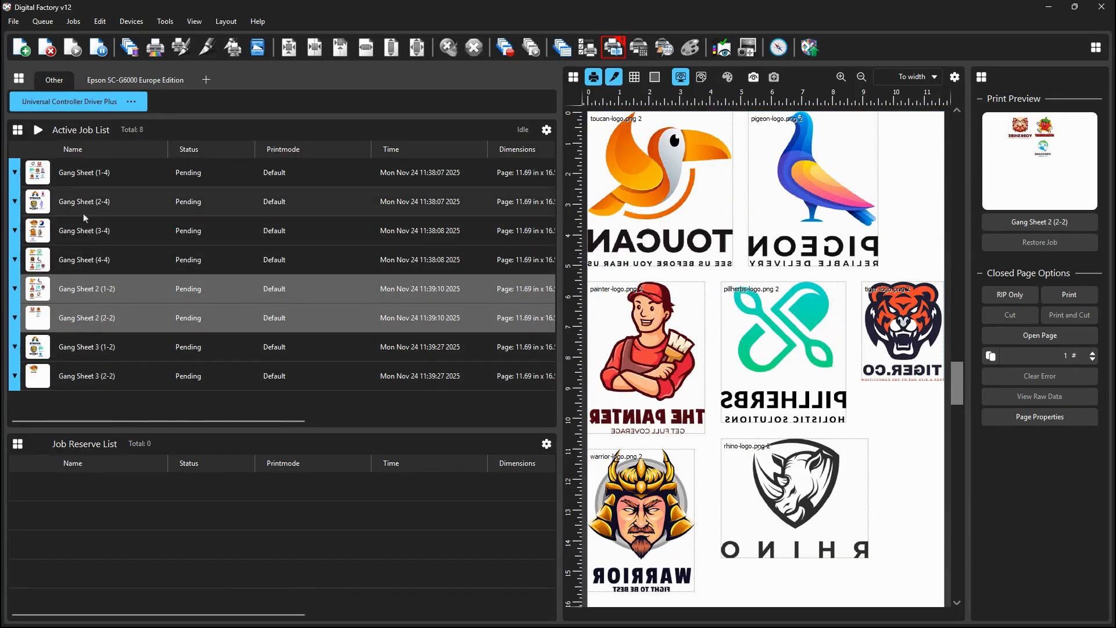
mouse_move(80, 175)
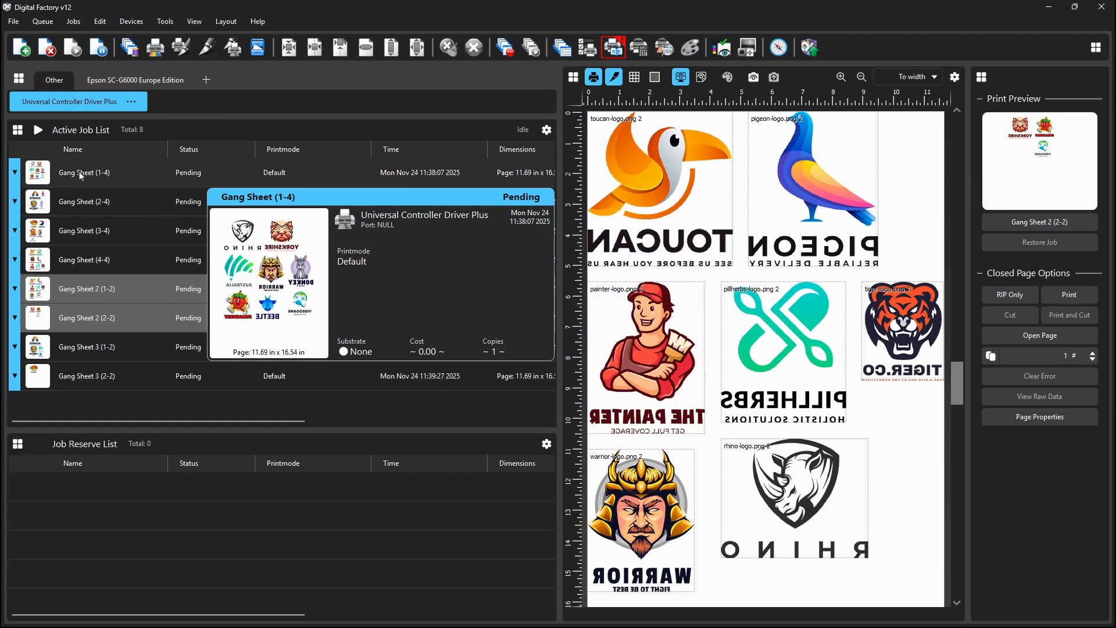